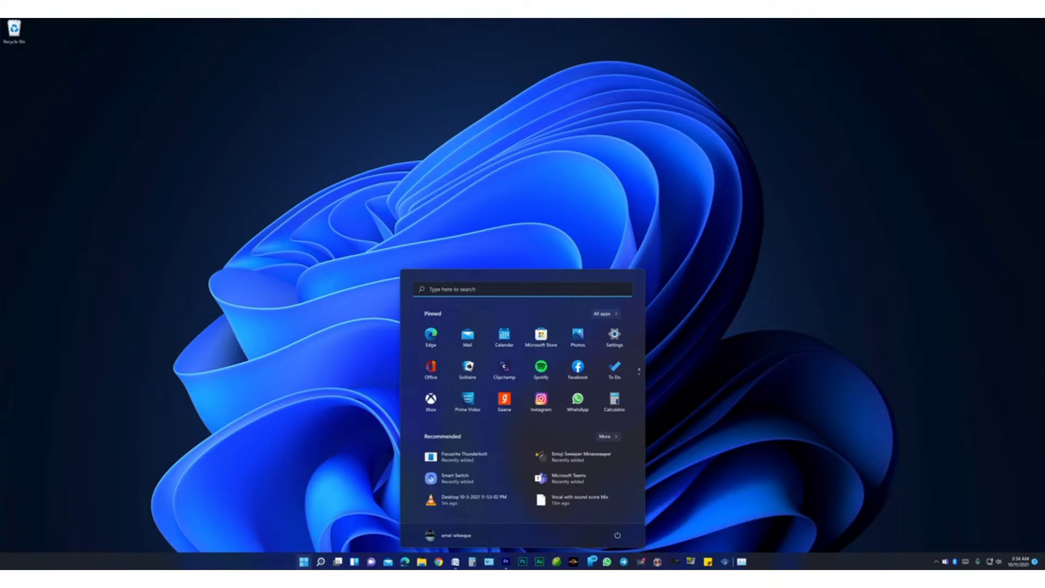
# Step: Close the Start menu, leaving only the blue bloom wallpaper and the taskbar visible
pyautogui.press('super')
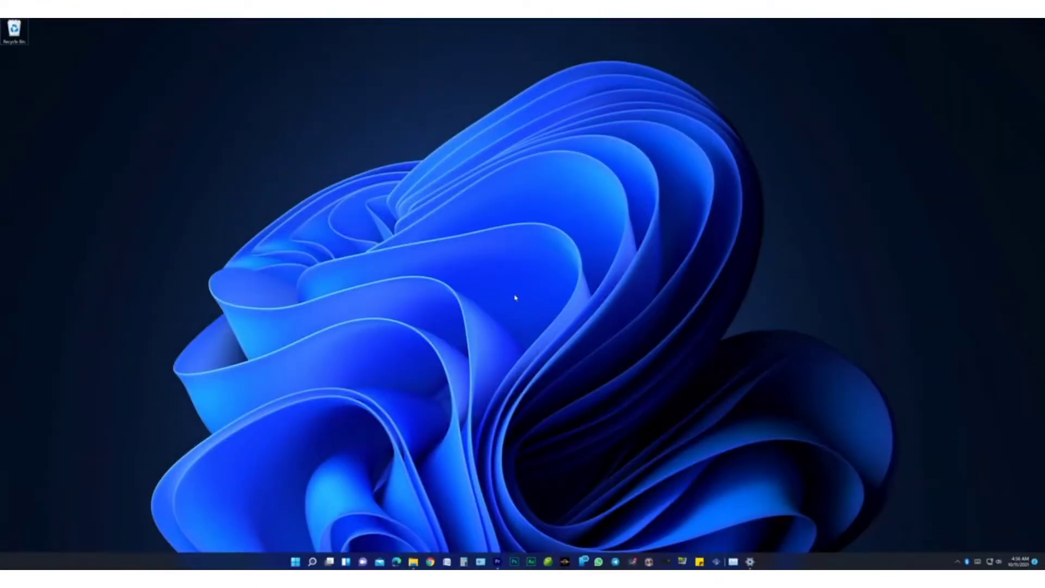
pyautogui.press('super+i')
pyautogui.scroll(-10, 611, 350)
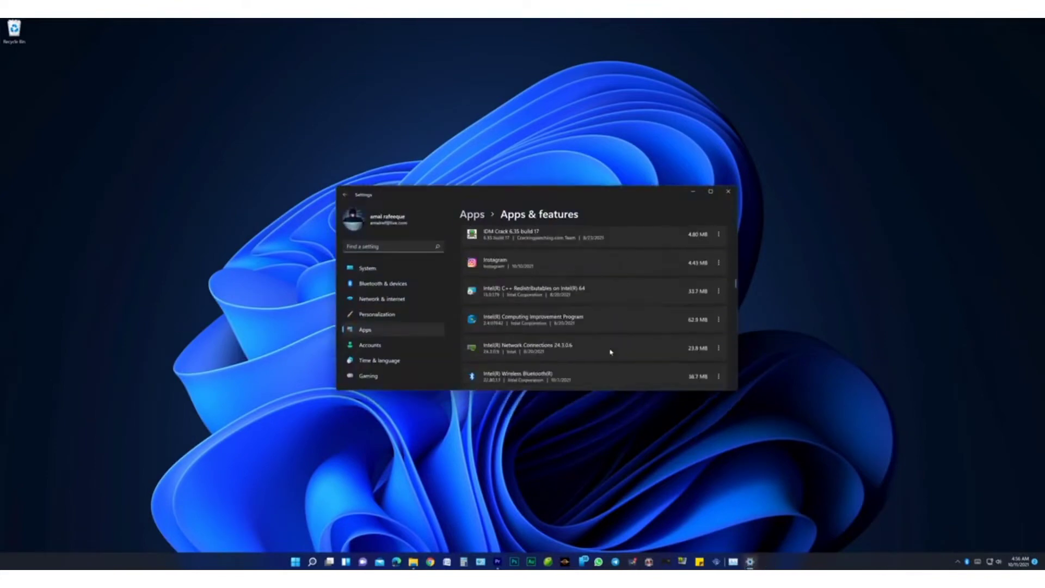
pyautogui.click(400, 269)
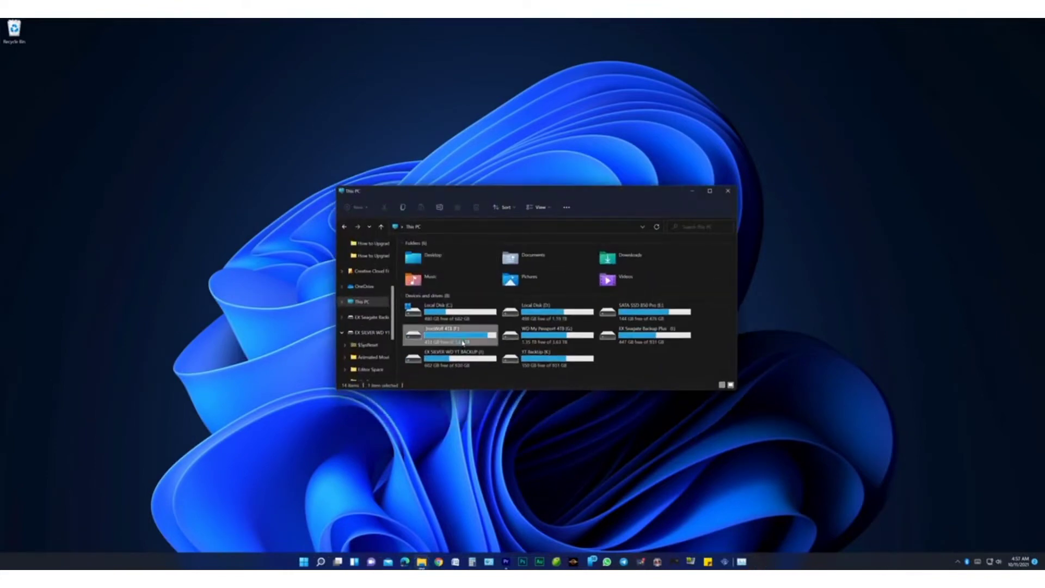
pyautogui.doubleClick(463, 338)
pyautogui.scroll(-10, 463, 341)
pyautogui.scroll(10, 462, 341)
pyautogui.click(728, 191)
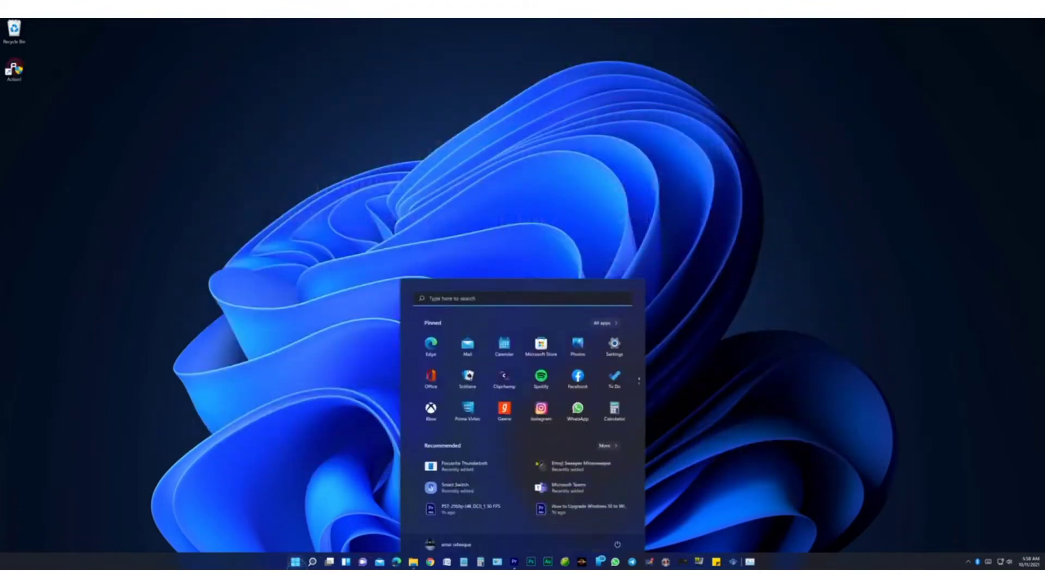
# Step: Show the installed Windows version in About Windows using the winver command
pyautogui.write('winver')
pyautogui.press('Return')
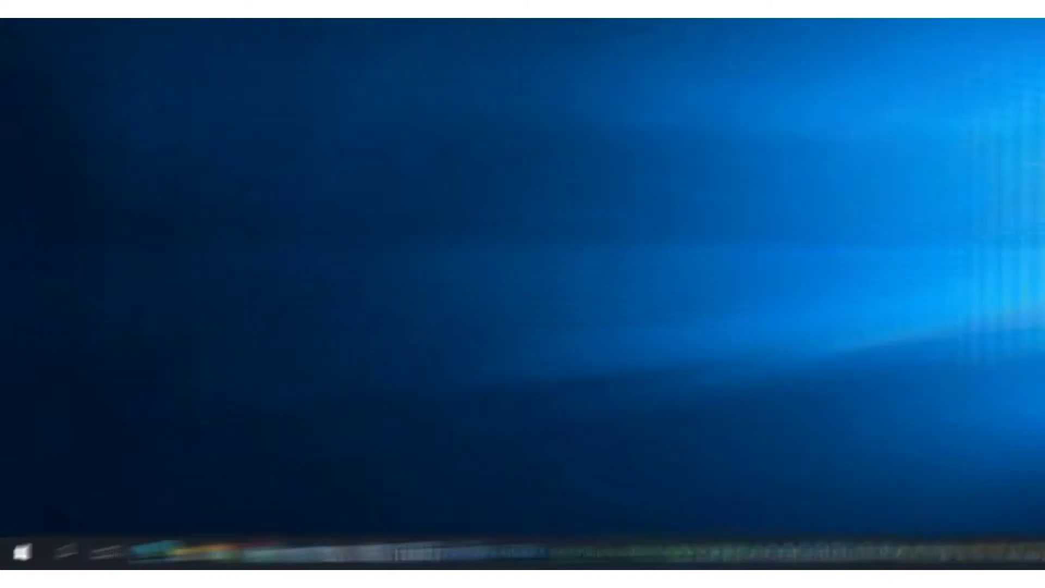
pyautogui.click(15, 558)
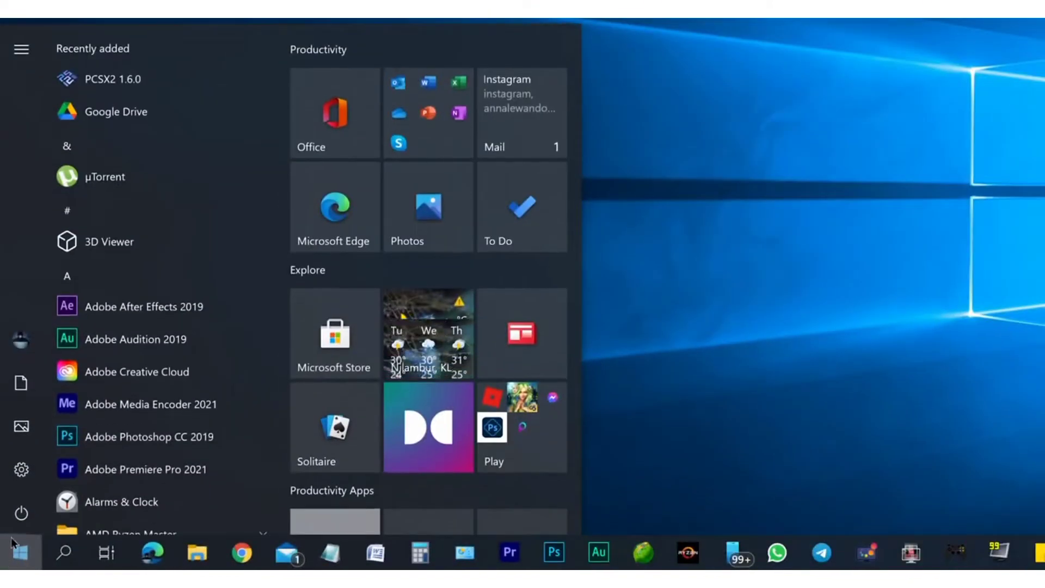
pyautogui.moveTo(16, 510)
pyautogui.click(21, 483)
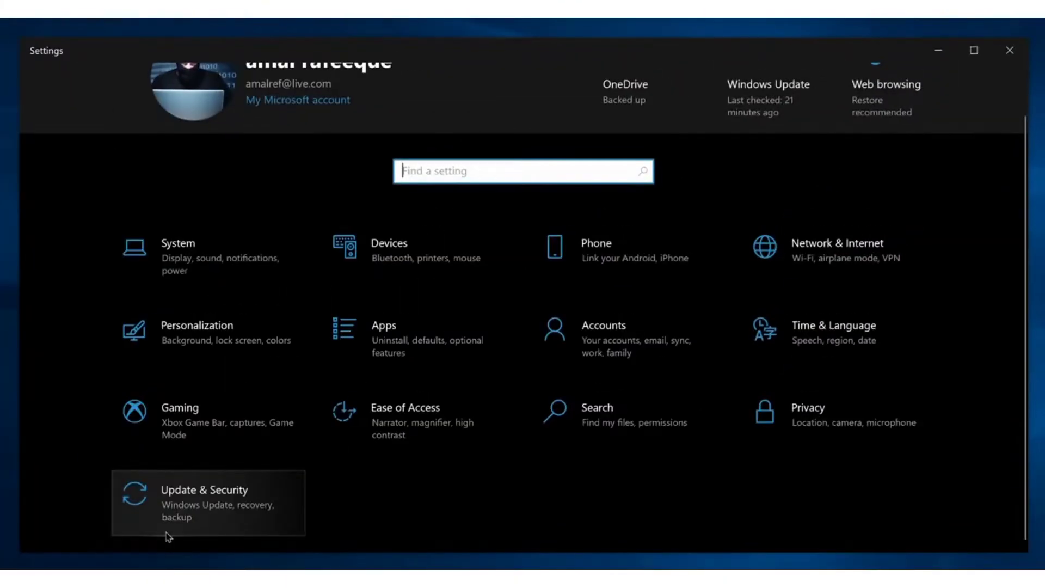
pyautogui.click(167, 533)
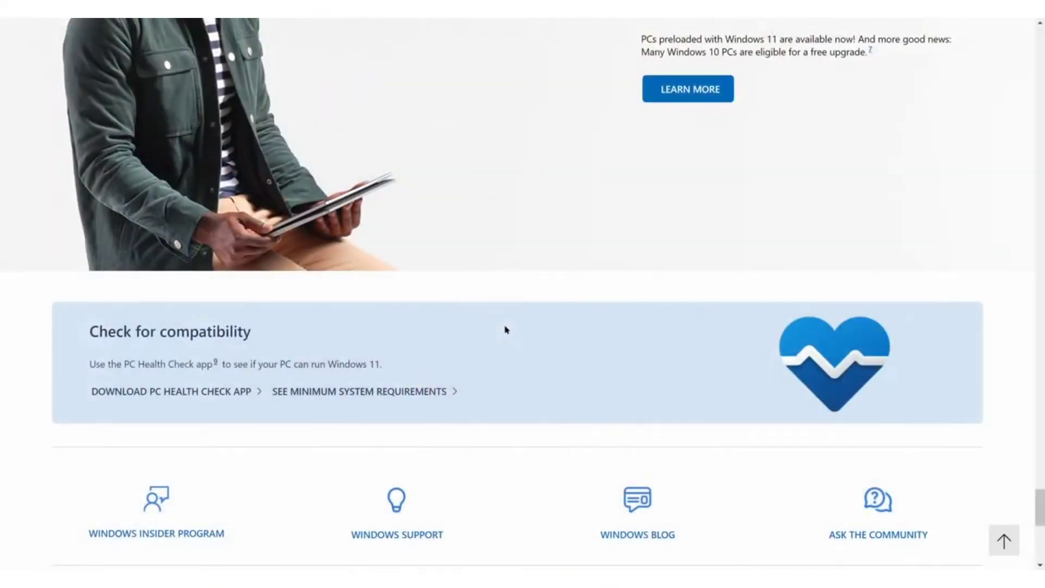
# Step: Download the WindowsPCHealthCheck .msi installer and install the PC Health Check app
pyautogui.click(163, 394)
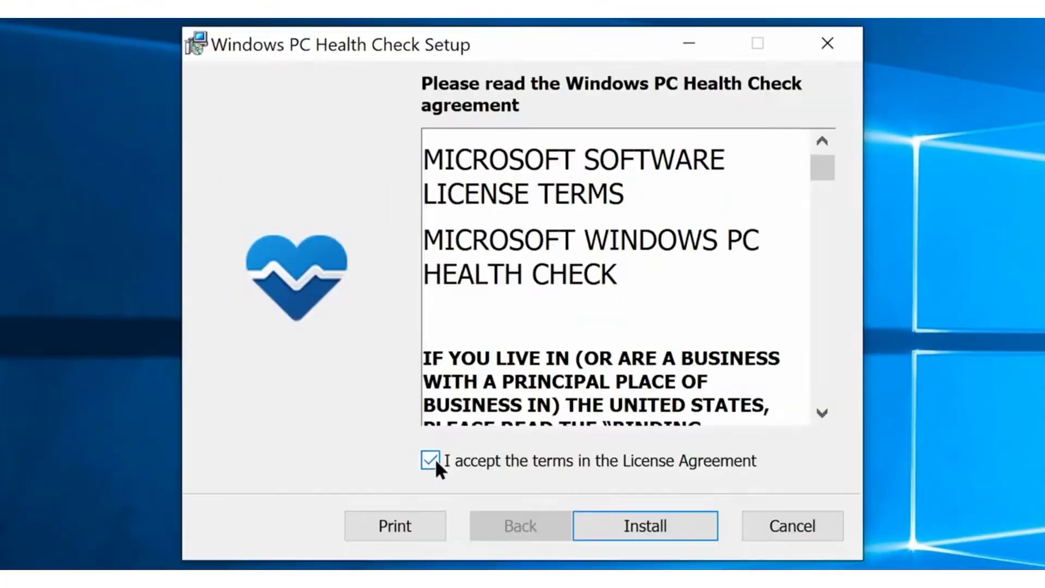
pyautogui.click(644, 522)
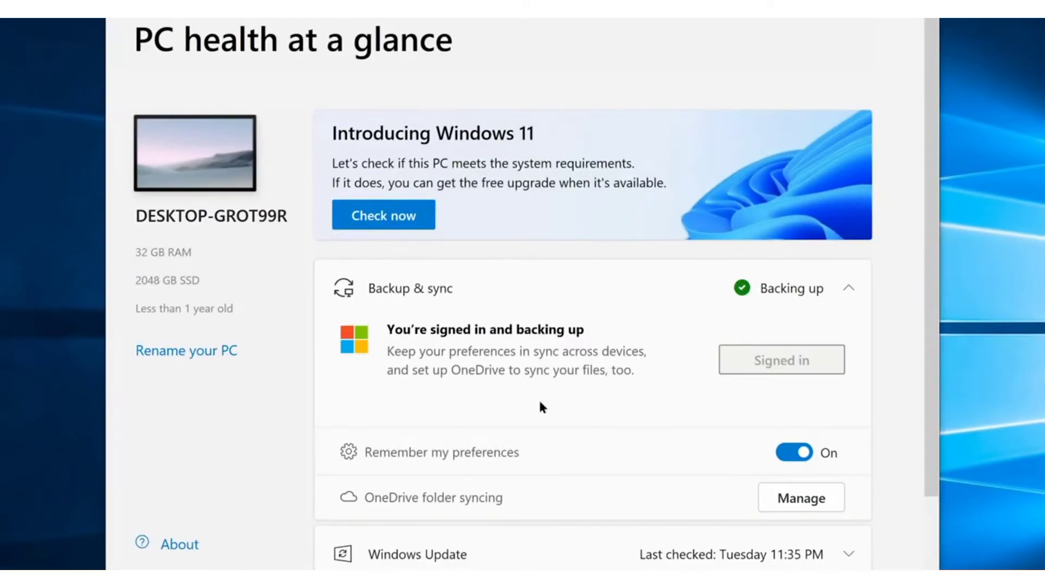
# Step: Run Check now to test this PC against the Windows 11 requirements
pyautogui.click(389, 228)
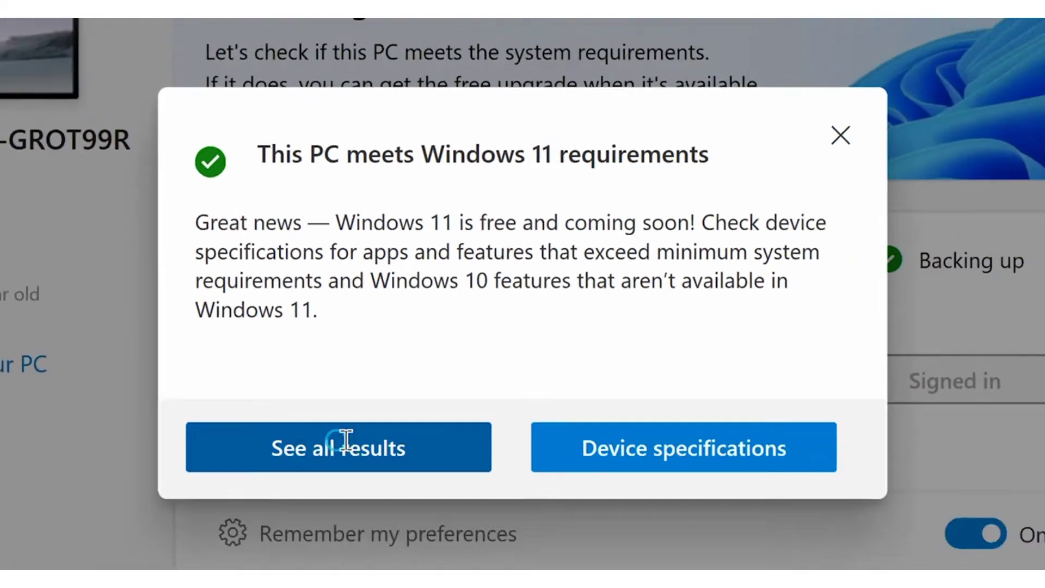
# Step: Go through the full list of individual Windows 11 requirement results, then close the report
pyautogui.click(294, 485)
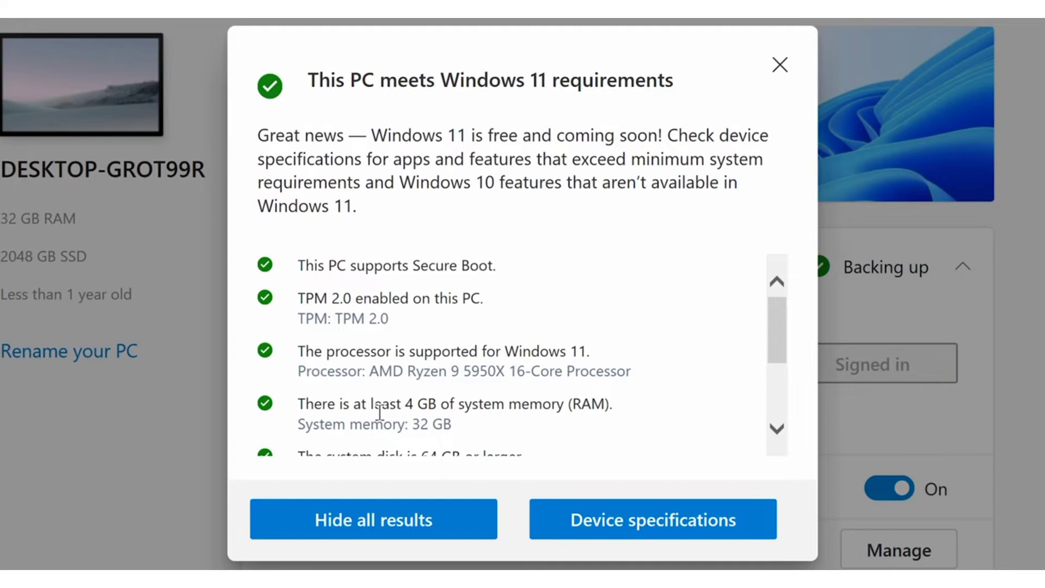
pyautogui.scroll(-5, 379, 412)
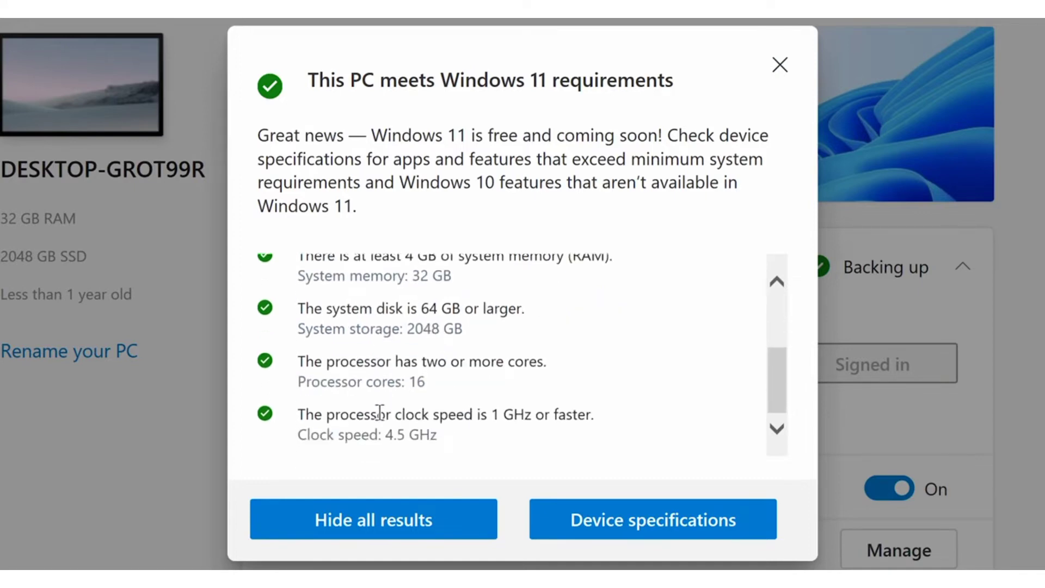
pyautogui.scroll(5, 379, 412)
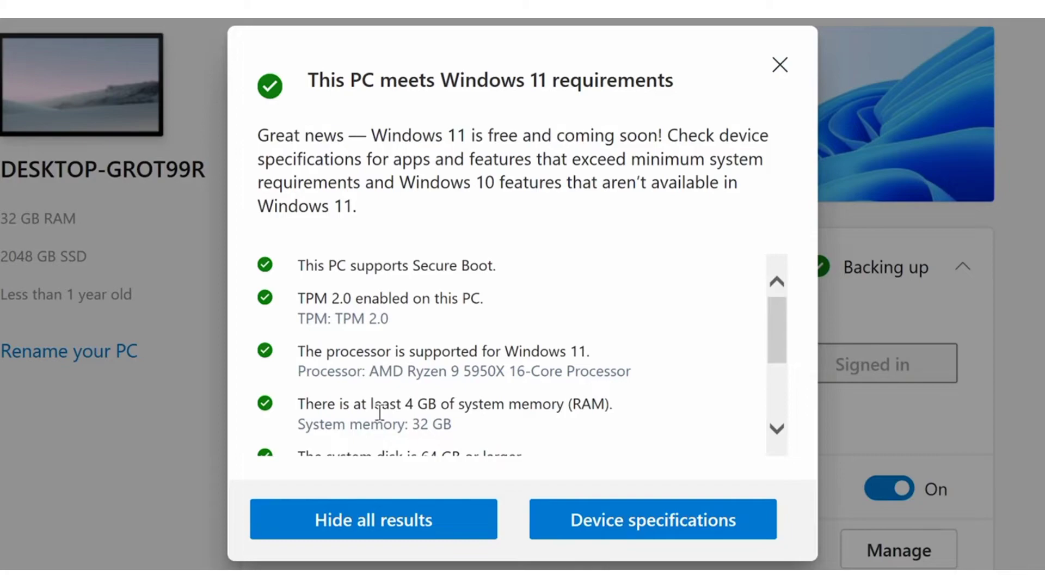
pyautogui.click(779, 65)
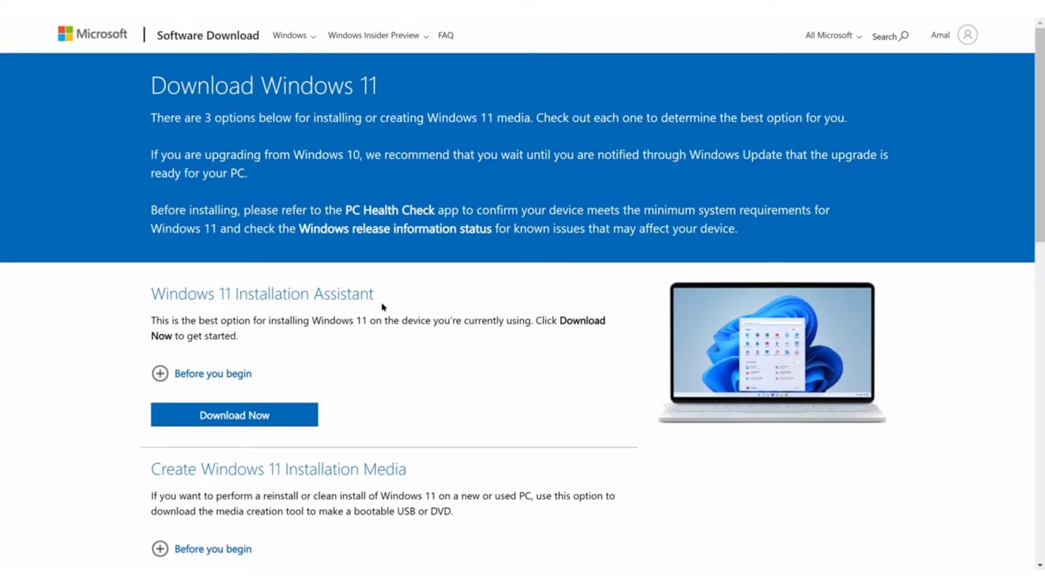
# Step: Download the Windows 11 Installation Assistant .exe from the Download Windows 11 page
pyautogui.click(234, 415)
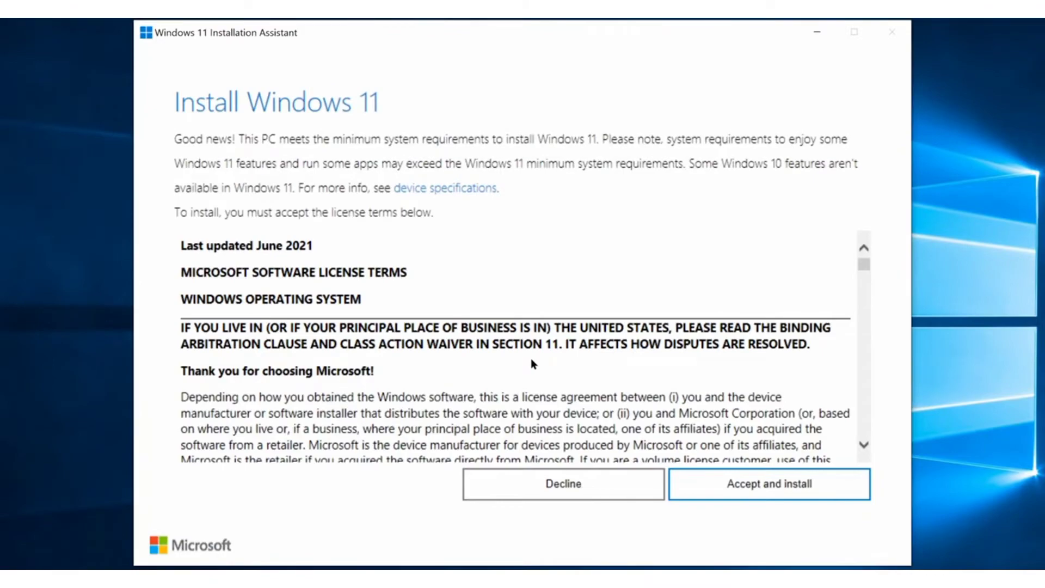
# Step: Read through the Windows 11 licence terms, accept them and start the installation
pyautogui.scroll(-15, 531, 361)
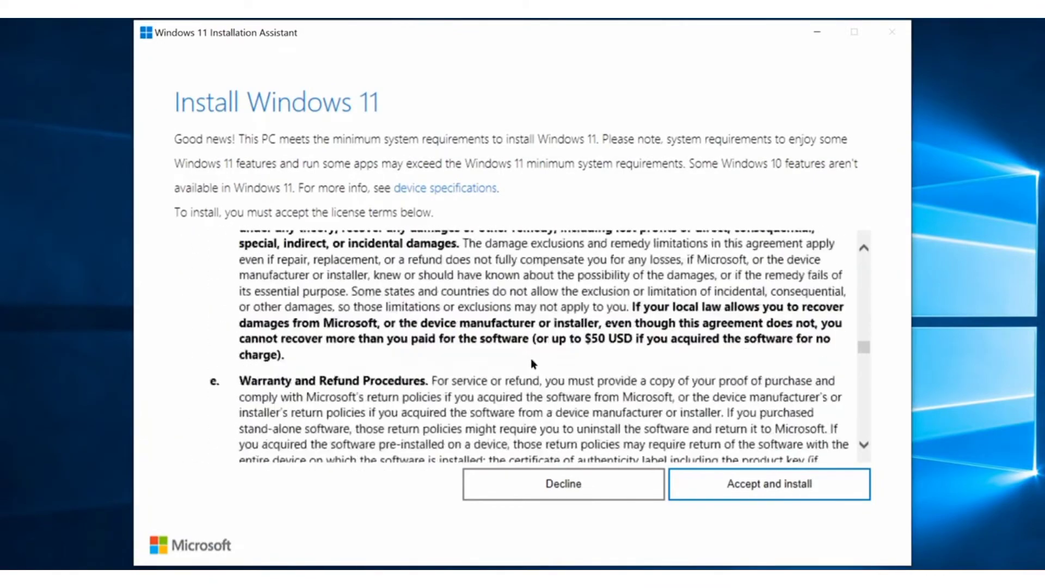
pyautogui.scroll(-15, 531, 361)
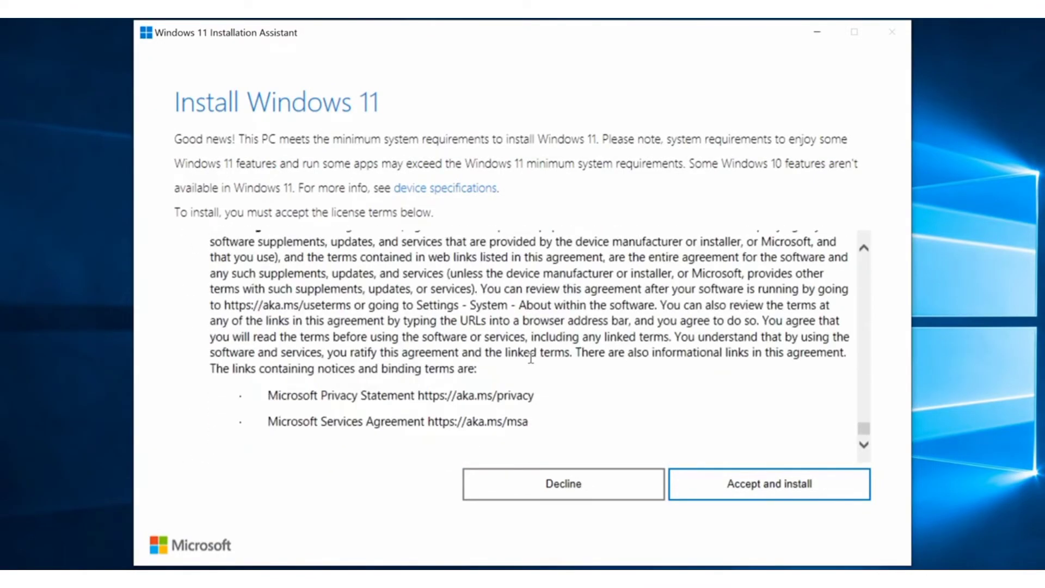
pyautogui.click(766, 495)
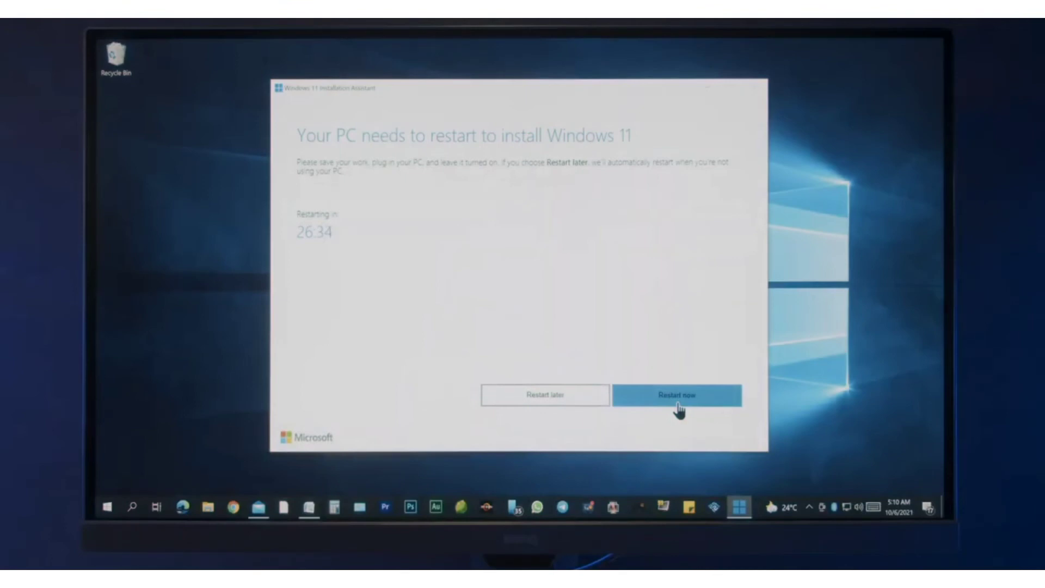
# Step: Restart the PC immediately and dismiss the sign-out notice
pyautogui.click(677, 403)
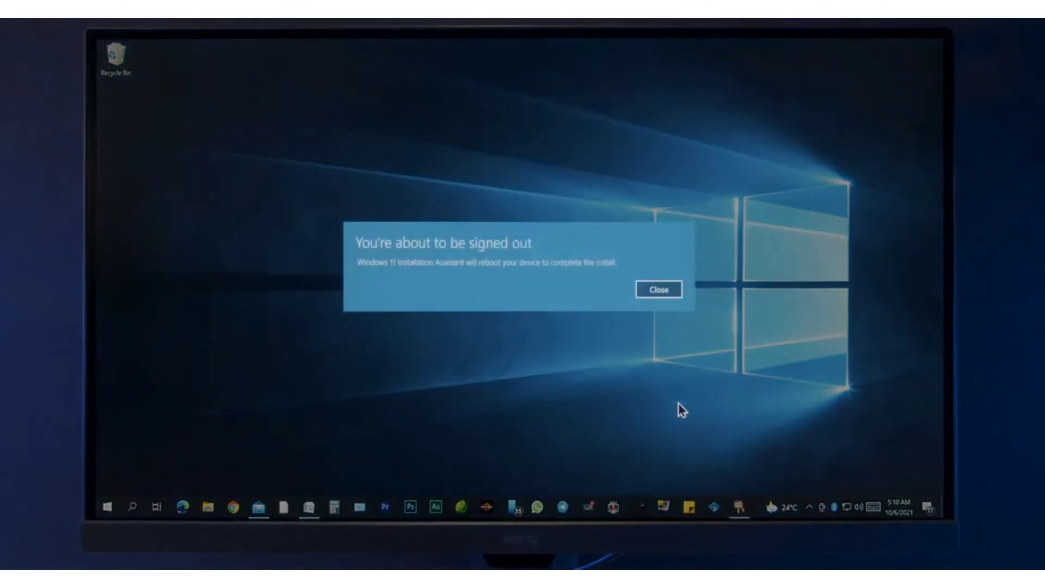
pyautogui.click(658, 294)
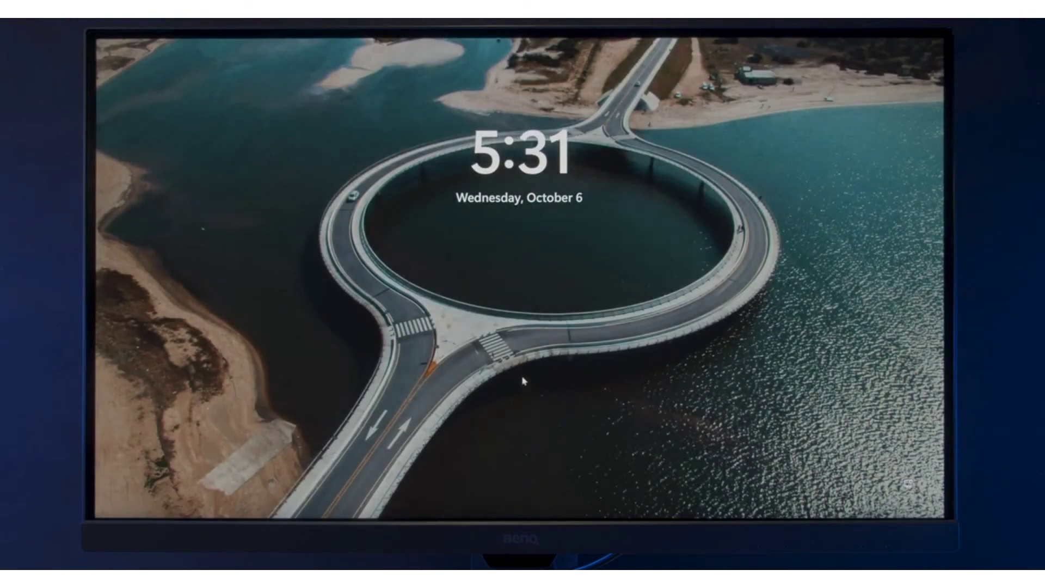
# Step: Dismiss the Windows 11 lock screen to reach the sign-in prompt
pyautogui.click(521, 380)
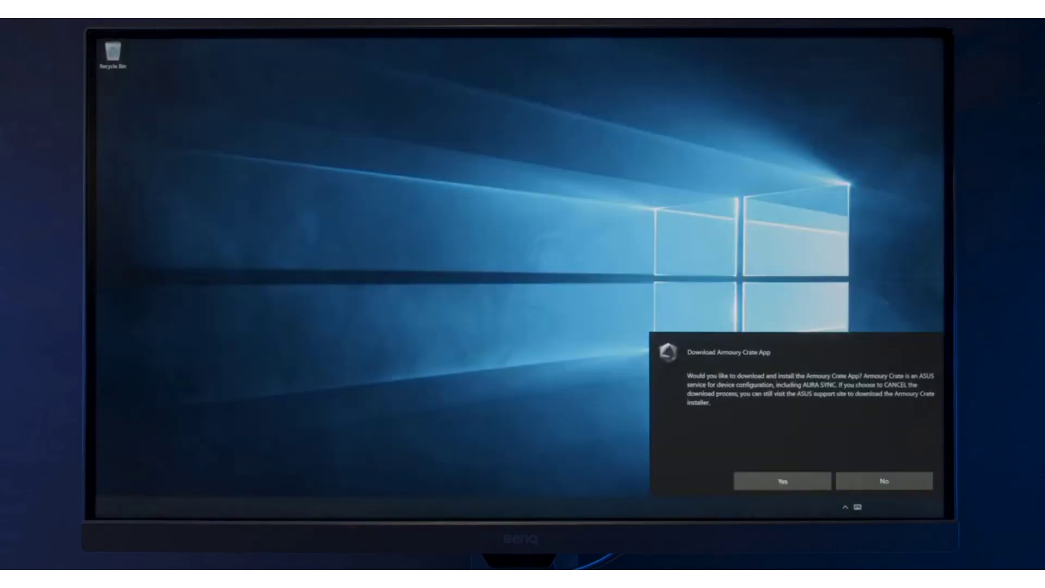
# Step: Decline the Armoury Crate app download and close the Personalization settings window
pyautogui.press('super')
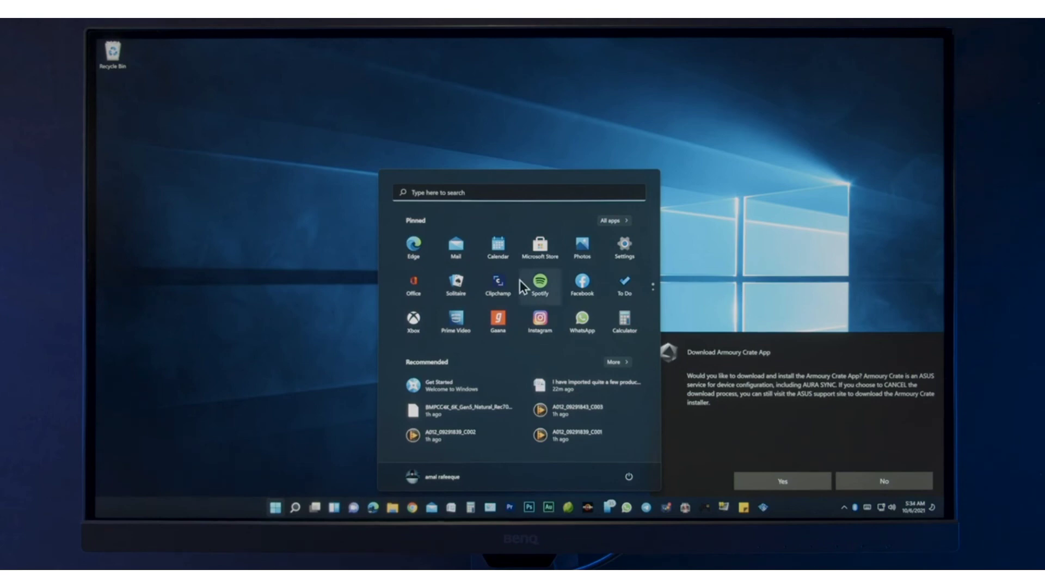
pyautogui.click(876, 481)
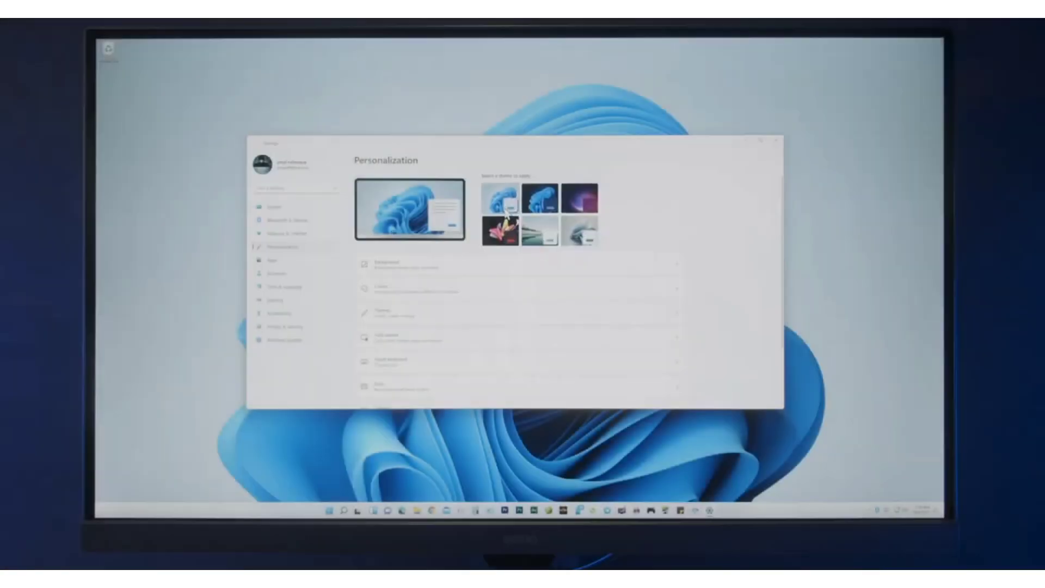
pyautogui.click(775, 140)
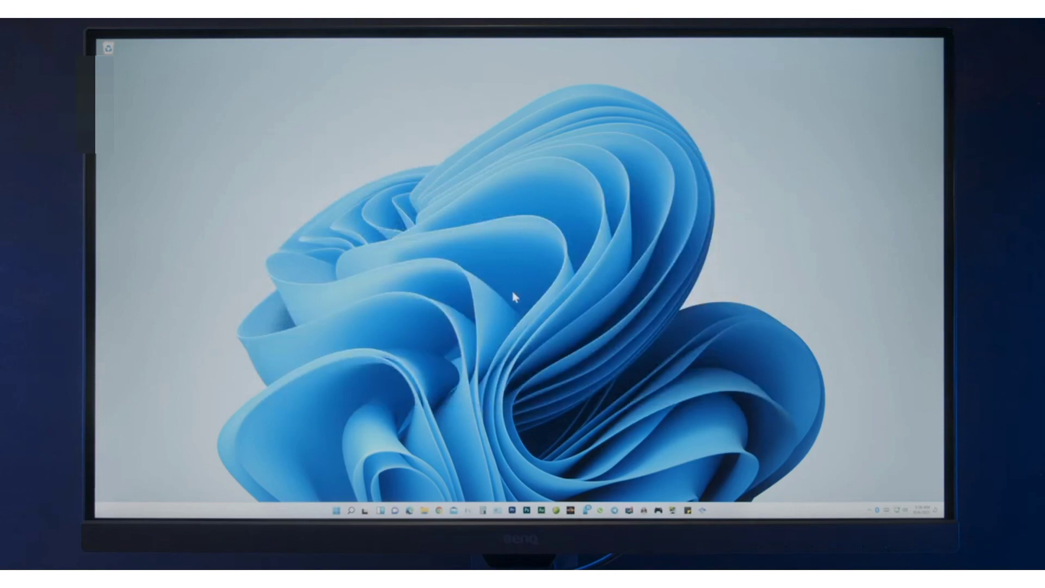